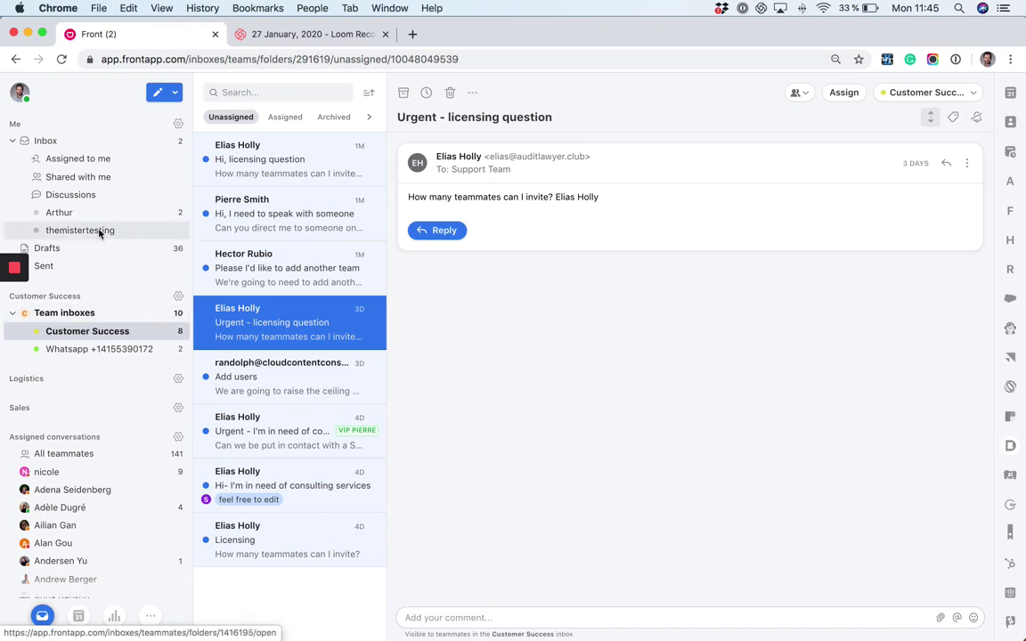
Glance at the Whatsapp inbox, then return to Customer Success and its 'Hi, licensing question' conversation.
{"action": "left_click", "coordinate": [89, 349]}
{"action": "left_click", "coordinate": [105, 333]}
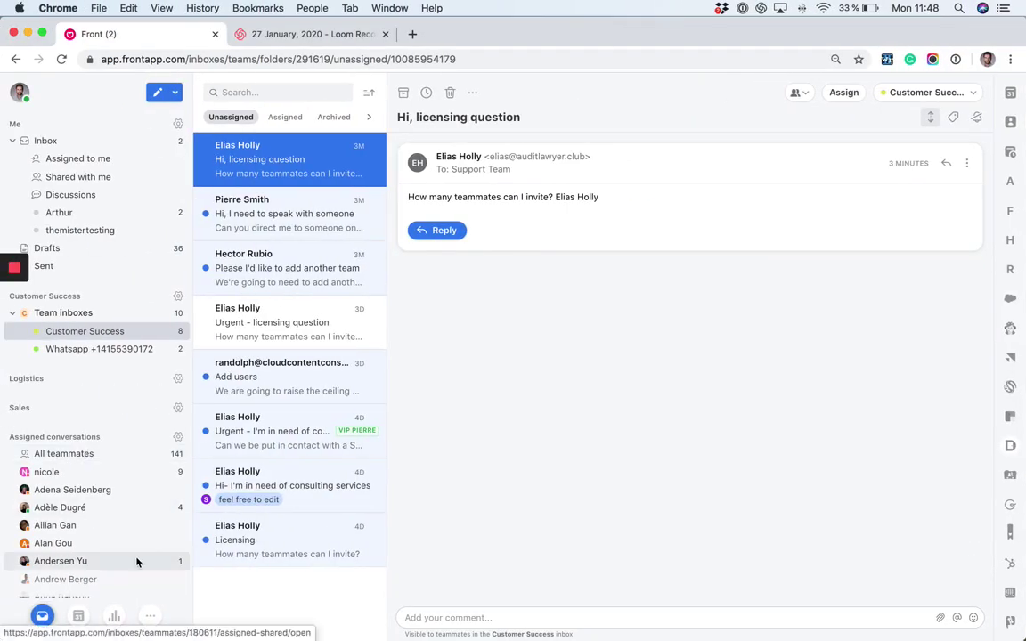
Open the Contacts list from the extra sidebar sections and browse the Customer Success contact groups.
{"action": "left_click", "coordinate": [153, 621]}
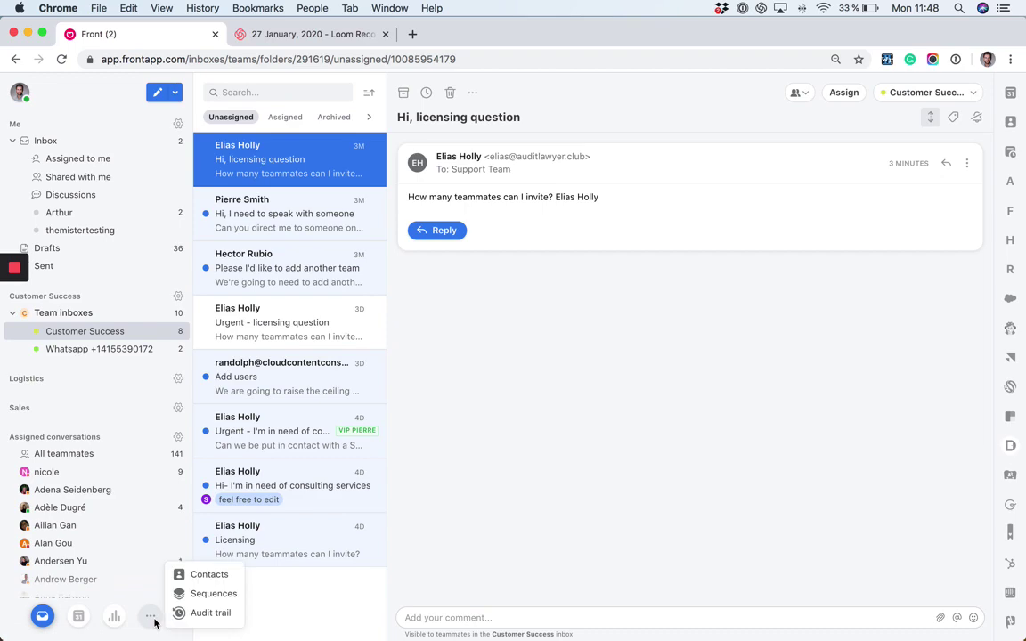
{"action": "left_click", "coordinate": [194, 576]}
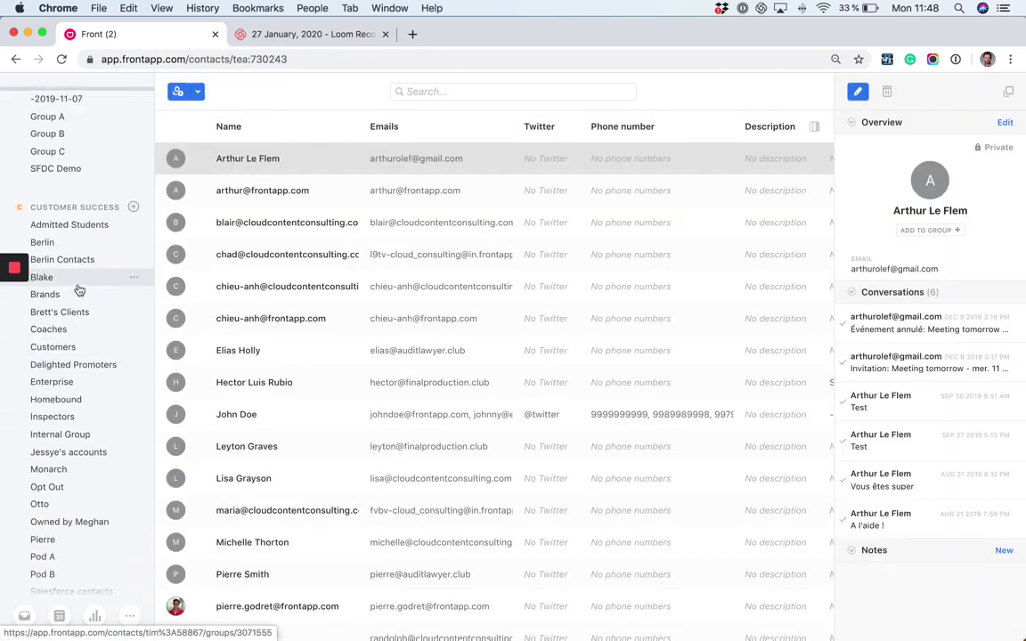
{"action": "scroll", "coordinate": [64, 208], "scroll_direction": "down", "scroll_amount": 1}
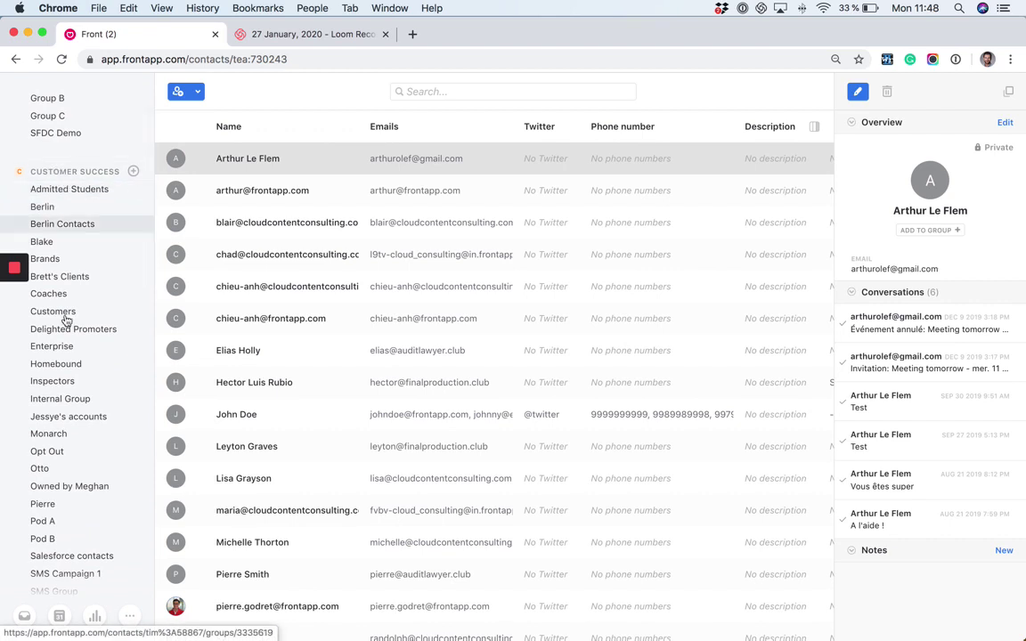
{"action": "scroll", "coordinate": [35, 276], "scroll_direction": "up", "scroll_amount": 2}
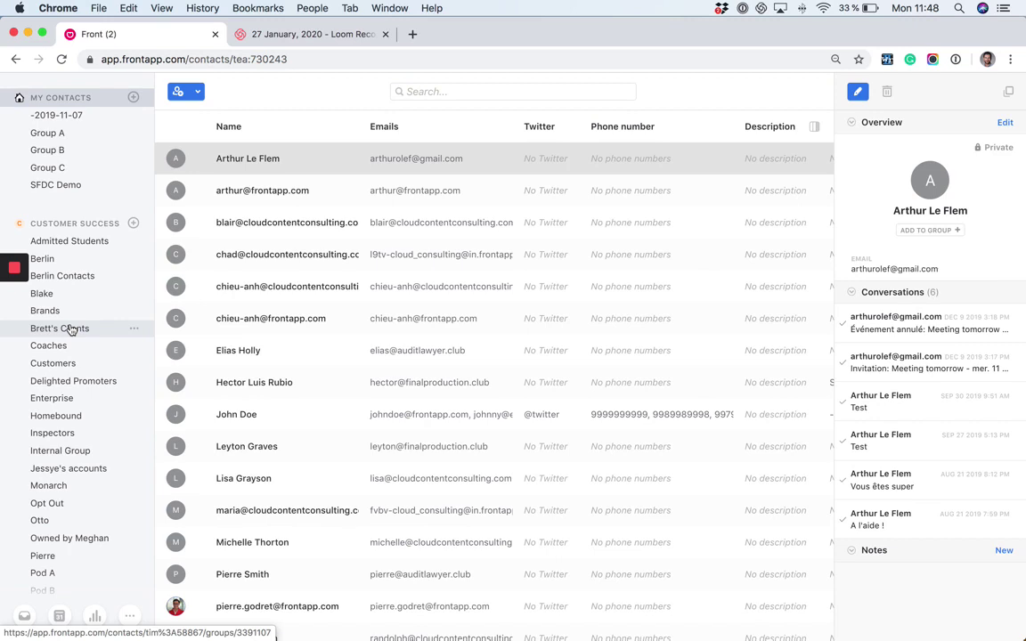
{"action": "scroll", "coordinate": [76, 294], "scroll_direction": "down", "scroll_amount": 3}
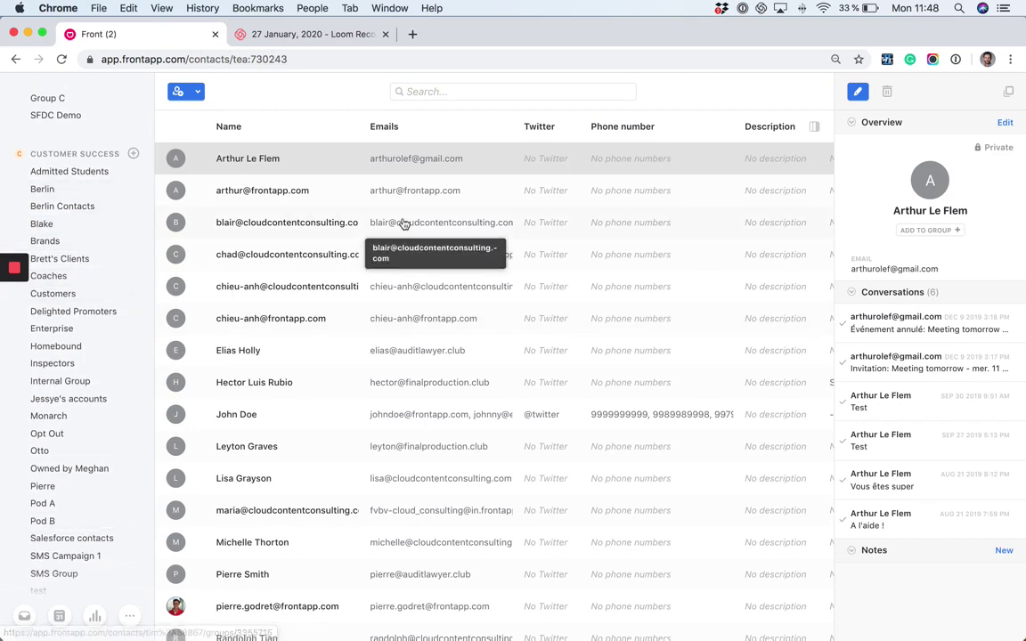
{"action": "scroll", "coordinate": [401, 221], "scroll_direction": "down", "scroll_amount": 2}
{"action": "scroll", "coordinate": [362, 400], "scroll_direction": "up", "scroll_amount": 2}
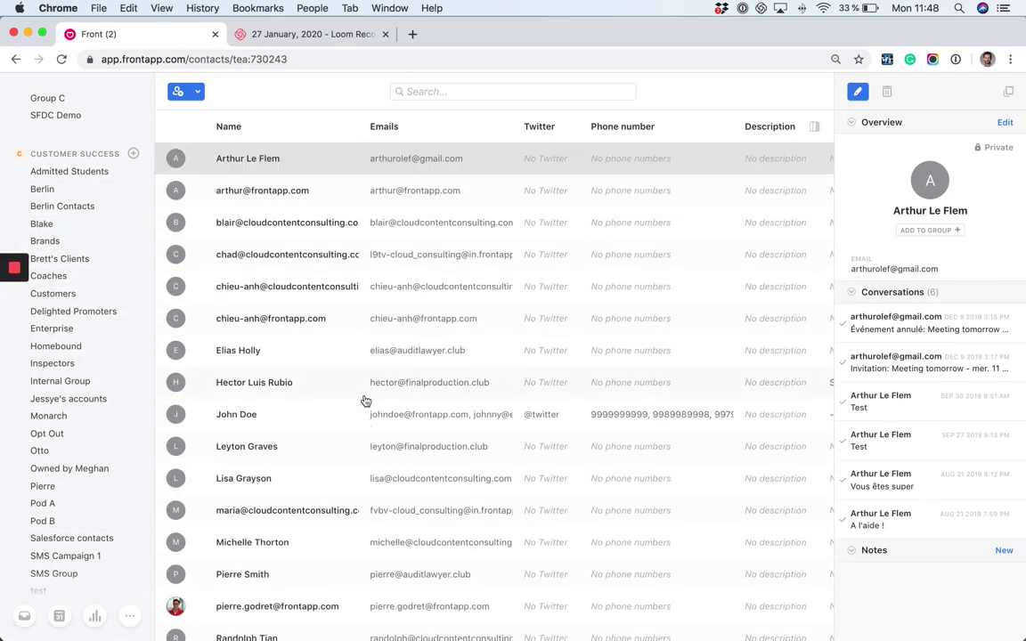
{"action": "scroll", "coordinate": [84, 294], "scroll_direction": "down", "scroll_amount": 1}
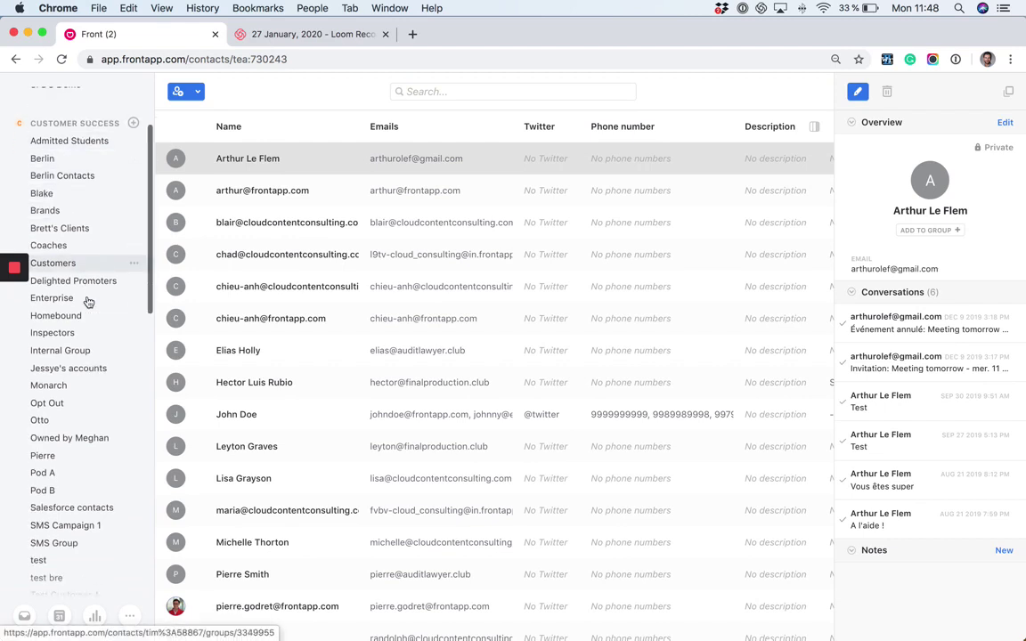
{"action": "scroll", "coordinate": [265, 424], "scroll_direction": "down", "scroll_amount": 1}
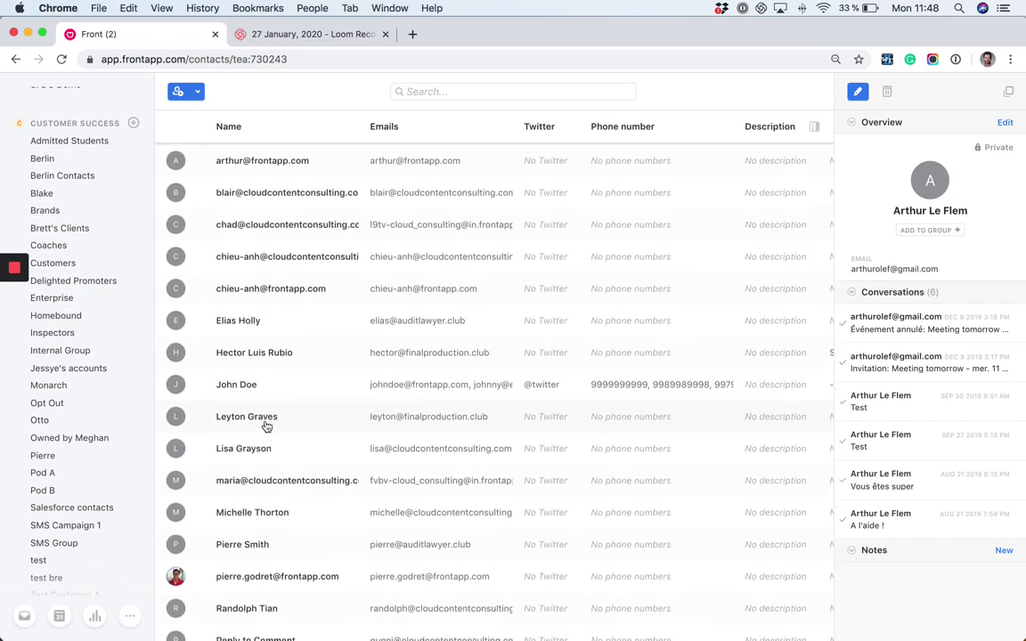
{"action": "scroll", "coordinate": [265, 426], "scroll_direction": "up", "scroll_amount": 1}
{"action": "scroll", "coordinate": [78, 337], "scroll_direction": "up", "scroll_amount": 3}
{"action": "scroll", "coordinate": [78, 337], "scroll_direction": "down", "scroll_amount": 2}
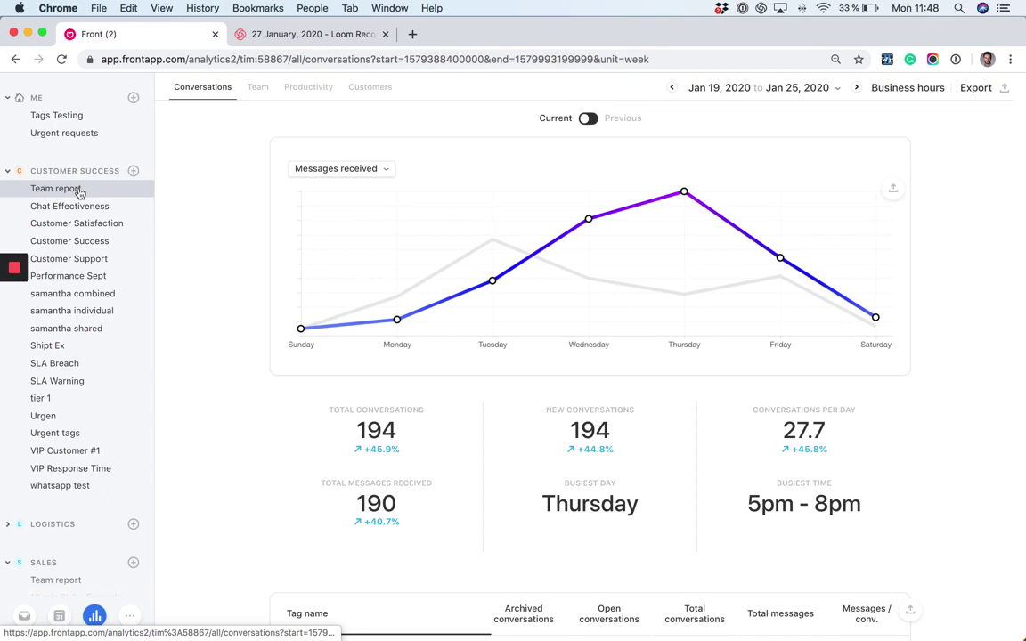
Review the team's Monday–Friday 9:00 AM–5:00 PM business hours and close them unchanged.
{"action": "scroll", "coordinate": [79, 187], "scroll_direction": "down", "scroll_amount": 2}
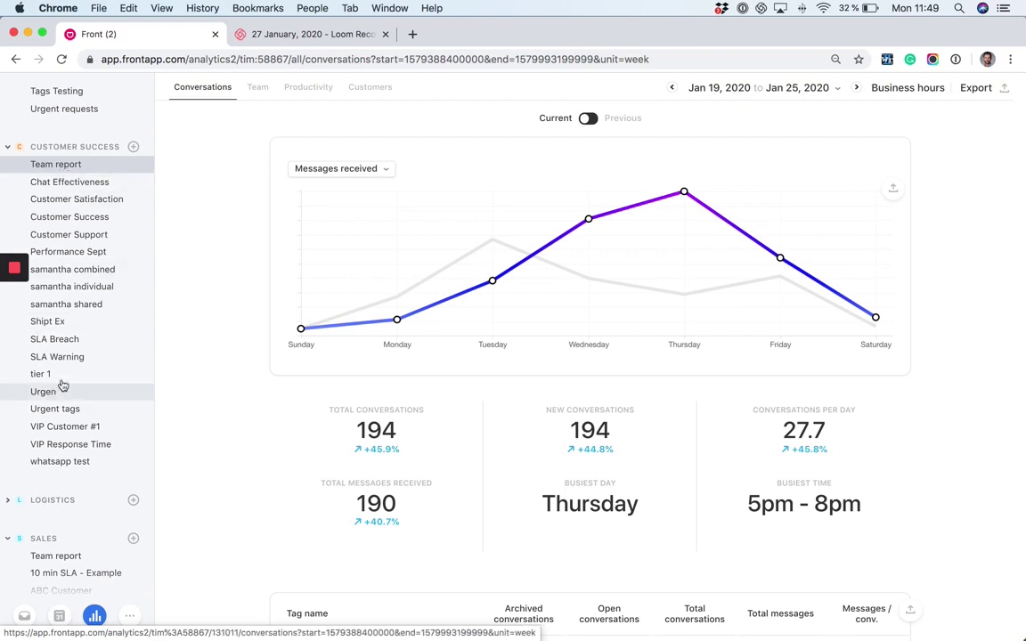
{"action": "scroll", "coordinate": [80, 243], "scroll_direction": "up", "scroll_amount": 2}
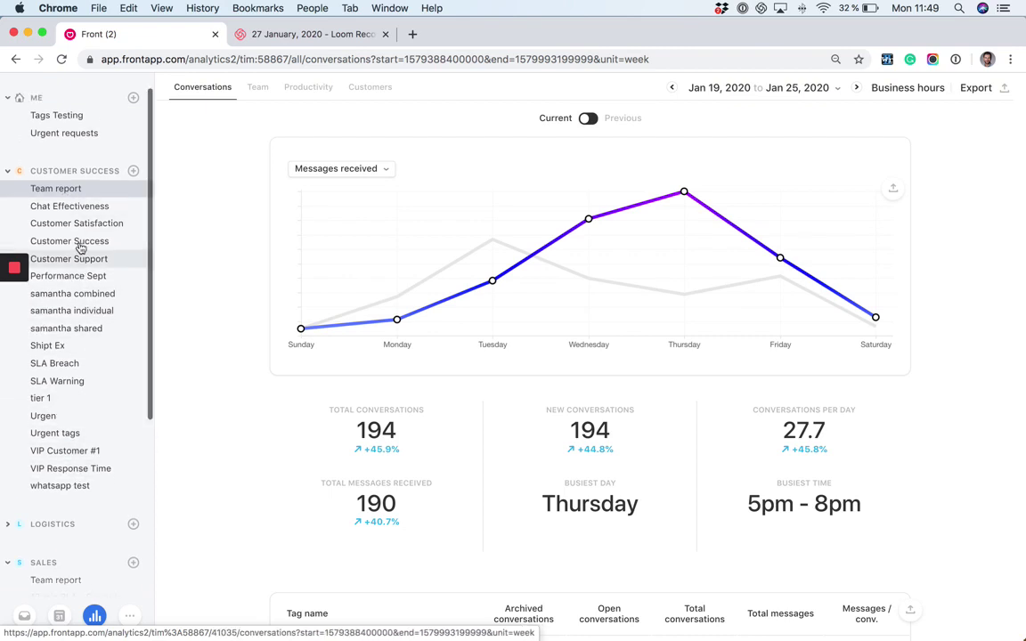
{"action": "left_click", "coordinate": [908, 88]}
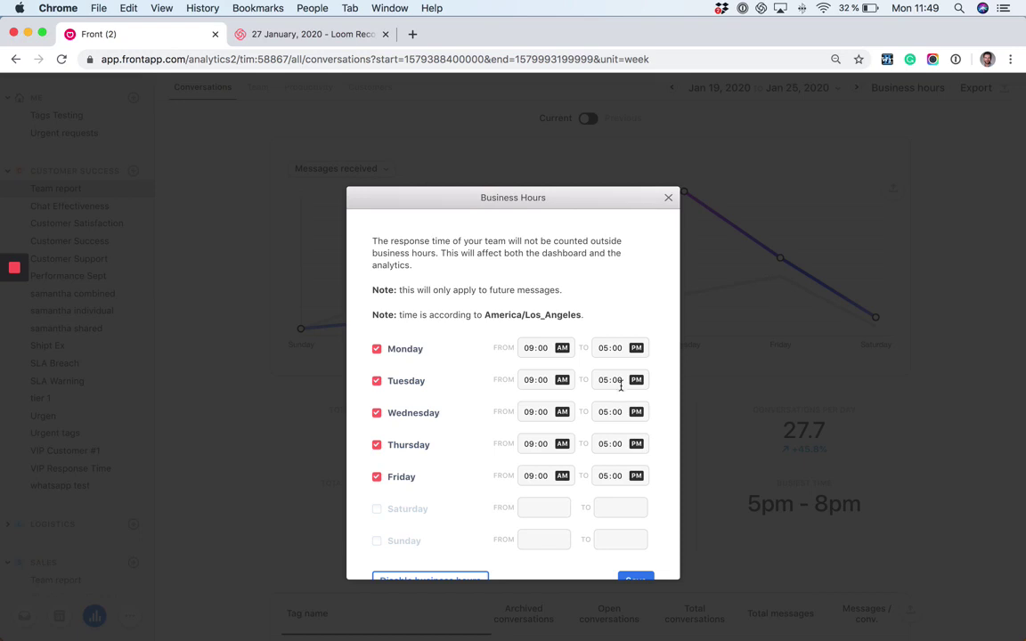
{"action": "left_click", "coordinate": [667, 199]}
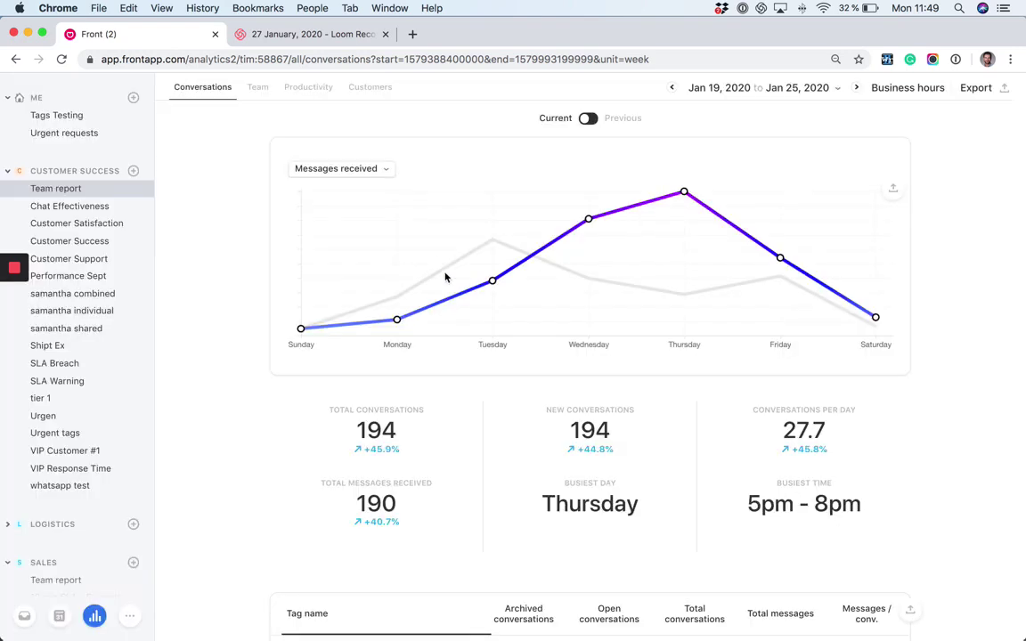
Back in the inbox, post a comment mentioning a teammate with 'can you help?' and share the conversation with them.
{"action": "left_click", "coordinate": [24, 616]}
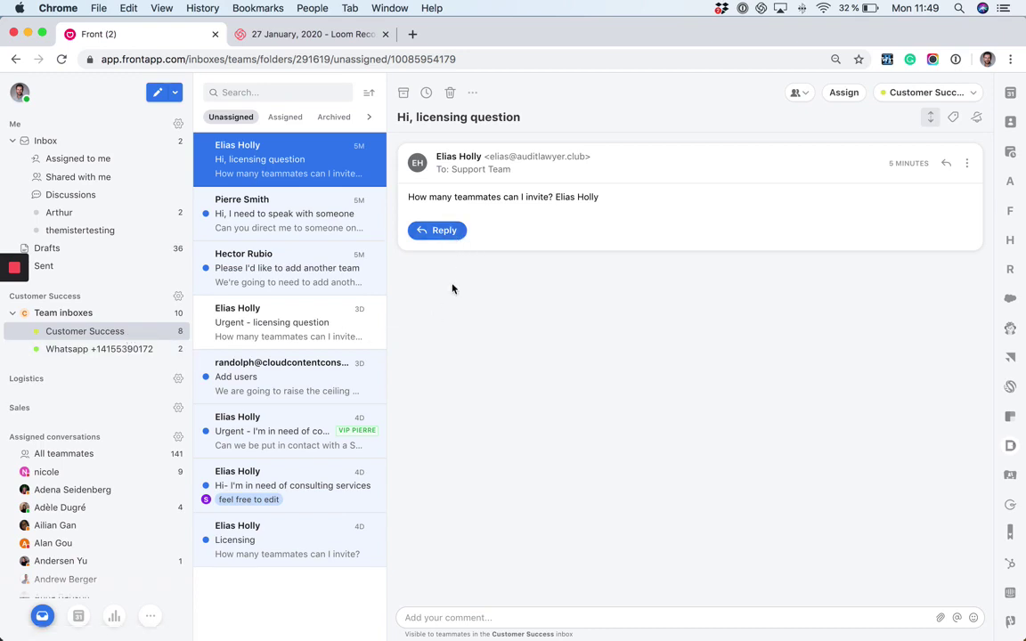
{"action": "left_click", "coordinate": [468, 616]}
{"action": "type", "text": "@"}
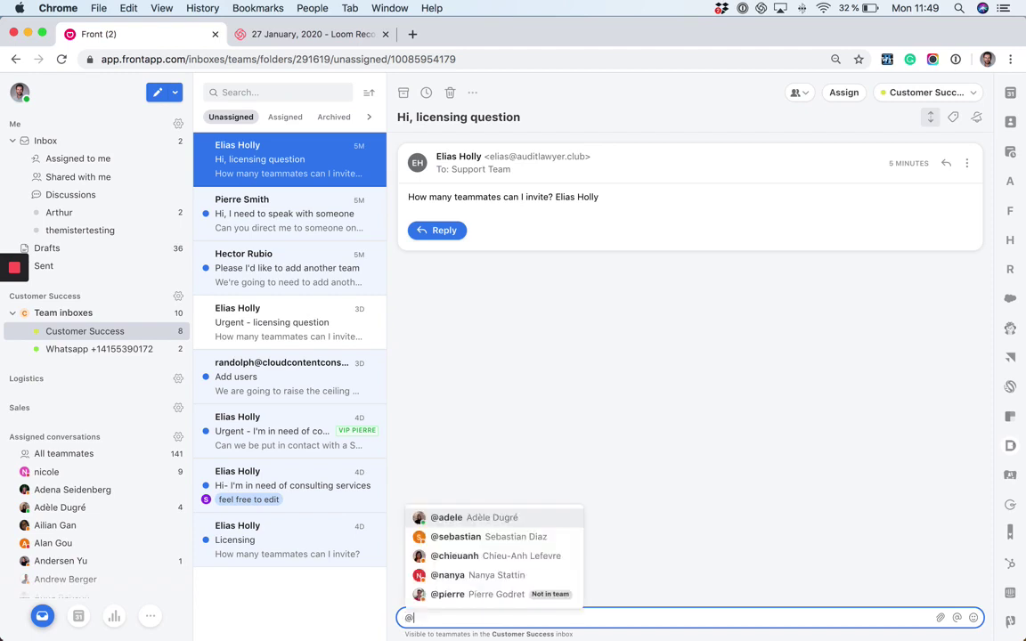
{"action": "left_click", "coordinate": [484, 598]}
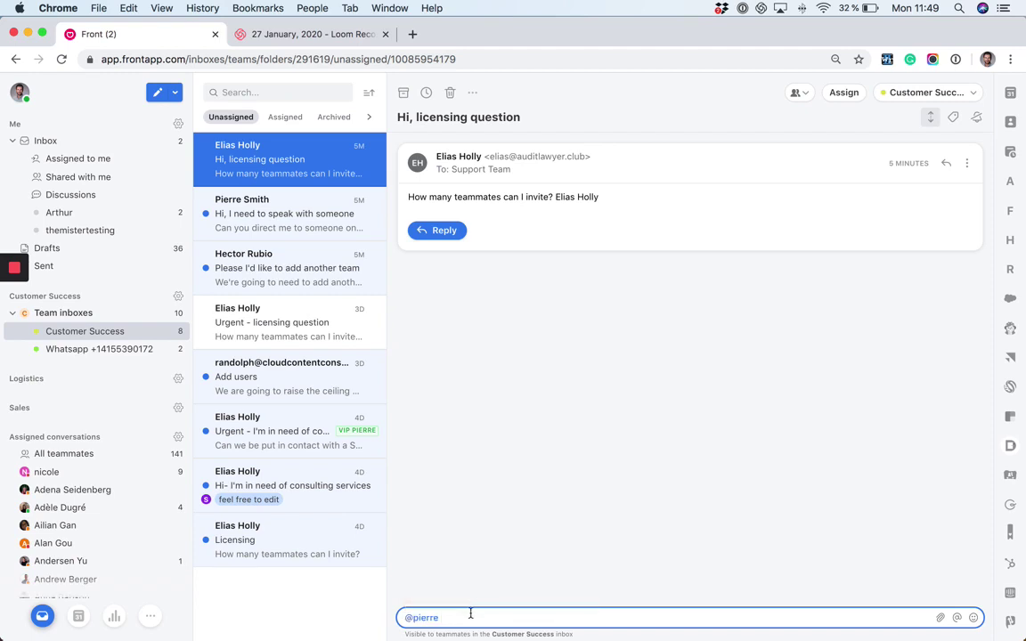
{"action": "type", "text": "can you help?"}
{"action": "key", "text": "Return"}
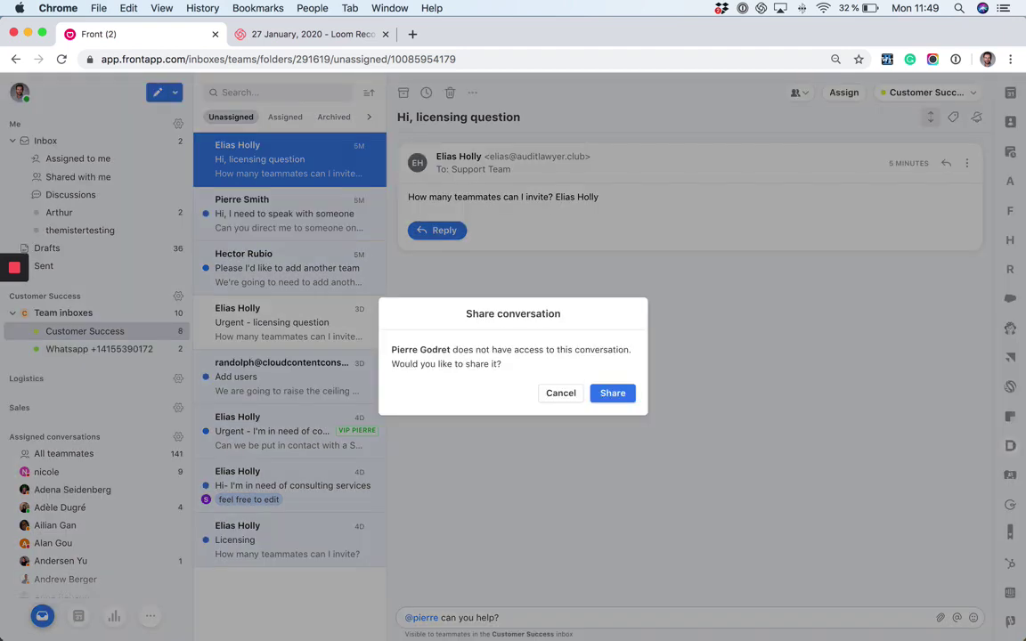
{"action": "left_click", "coordinate": [613, 393]}
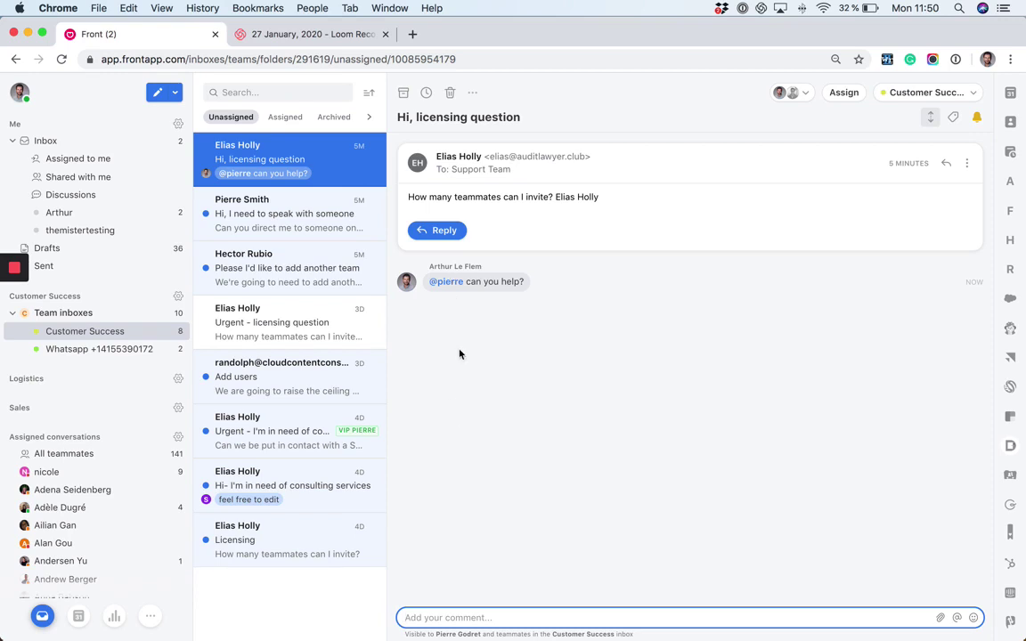
Start a reply to the customer sent from the personal address.
{"action": "left_click", "coordinate": [437, 229]}
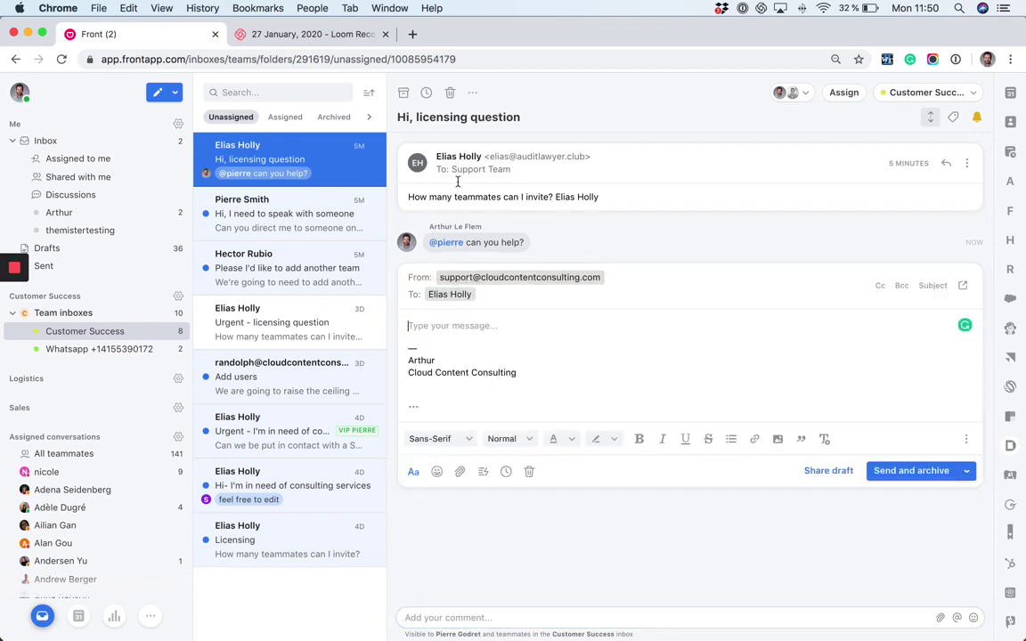
{"action": "left_click", "coordinate": [499, 279]}
{"action": "left_click", "coordinate": [497, 373]}
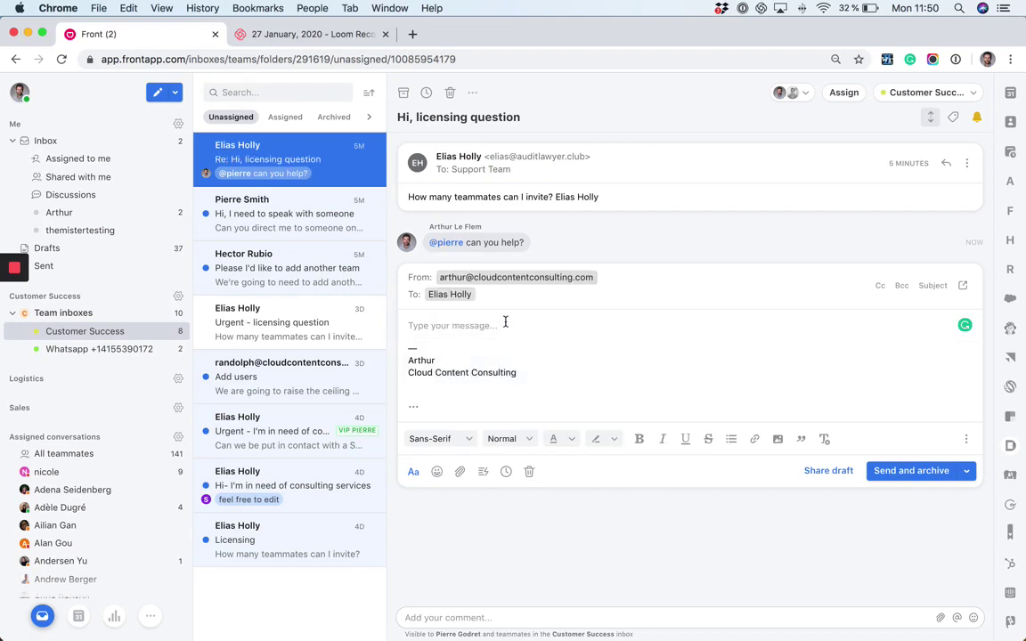
Tag the conversation '123 ABC Street'.
{"action": "left_click", "coordinate": [953, 117]}
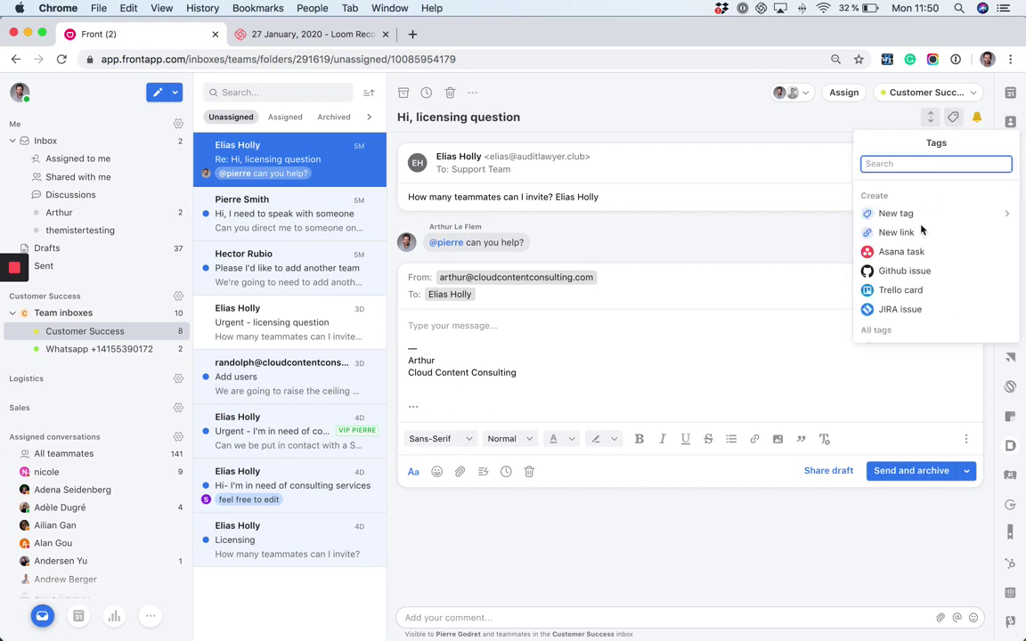
{"action": "scroll", "coordinate": [915, 252], "scroll_direction": "down", "scroll_amount": 5}
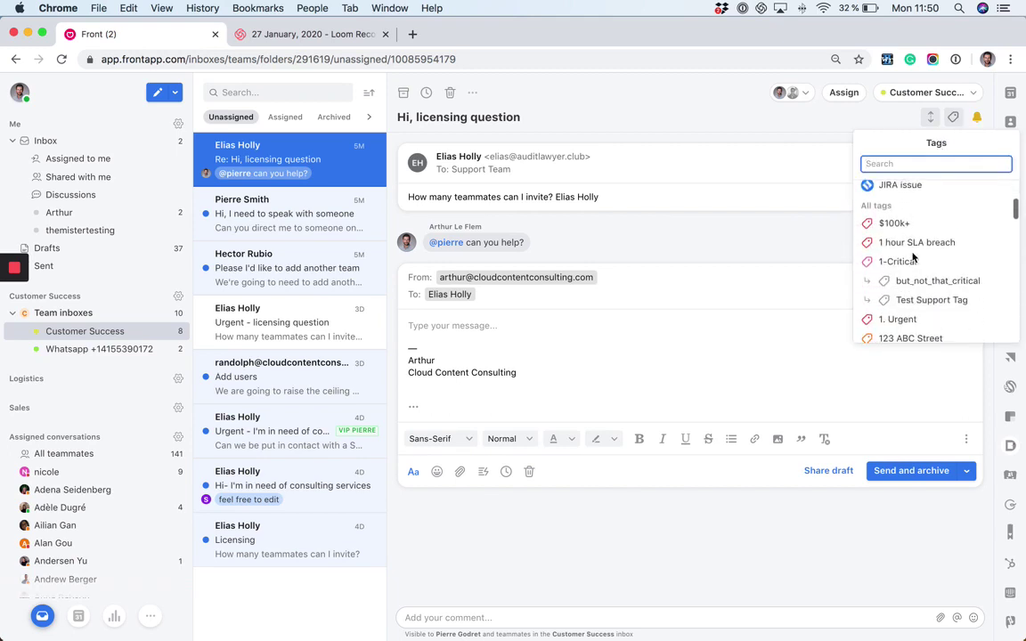
{"action": "scroll", "coordinate": [912, 257], "scroll_direction": "down", "scroll_amount": 4}
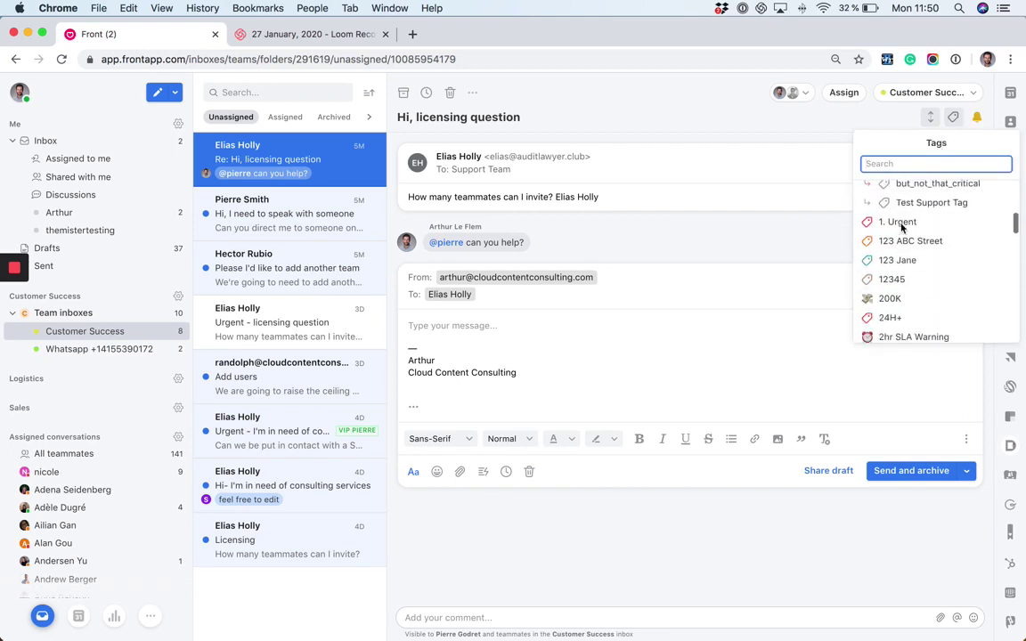
{"action": "scroll", "coordinate": [901, 228], "scroll_direction": "down", "scroll_amount": 1}
{"action": "left_click", "coordinate": [902, 197]}
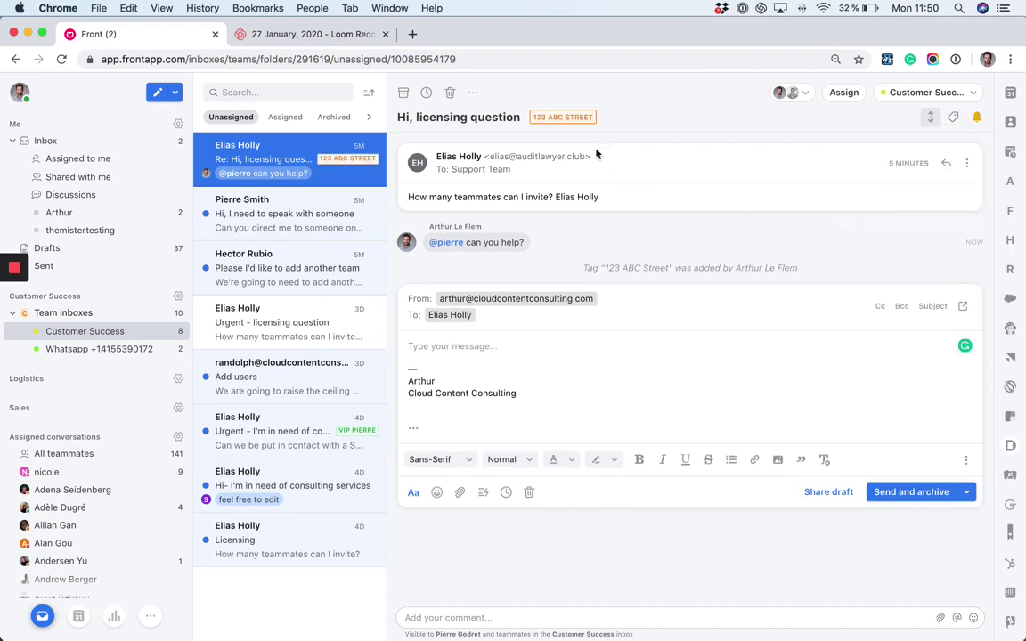